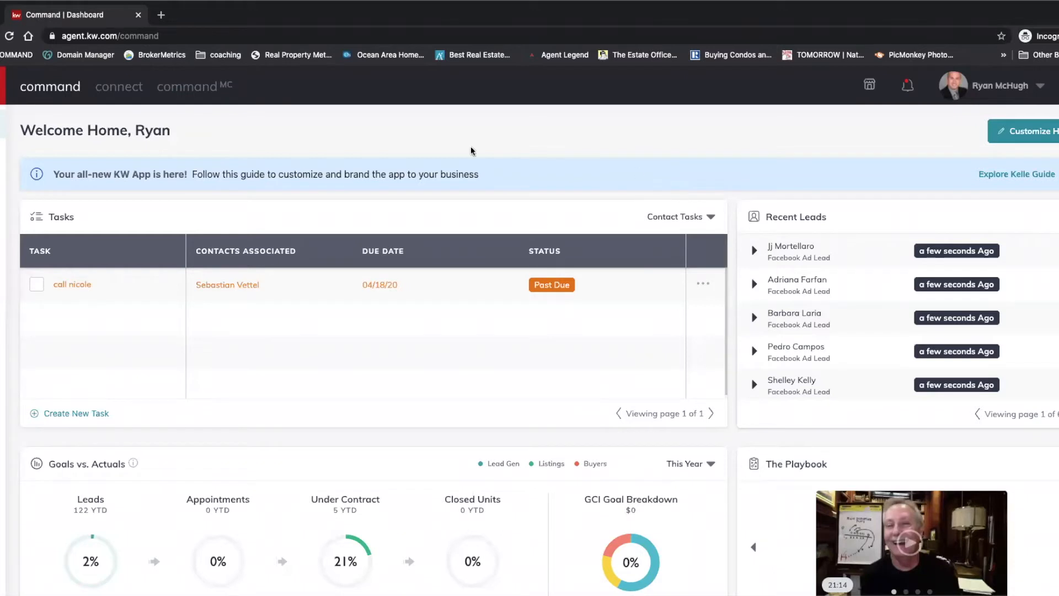
Step: Expand the left sidebar and open Designs to reach My Design Templates
mouse_move(3, 124)
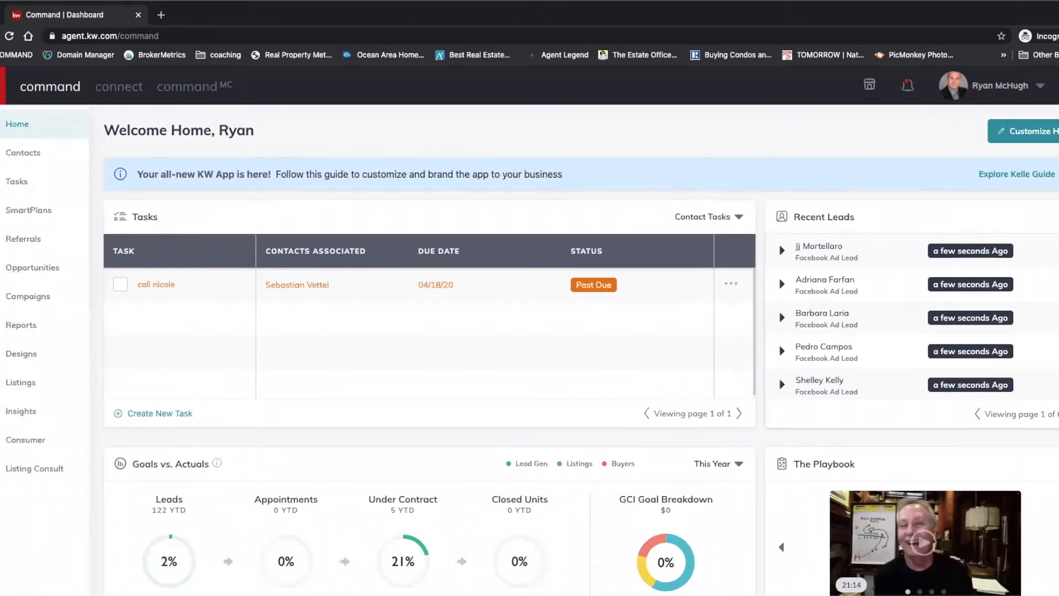
click(10, 357)
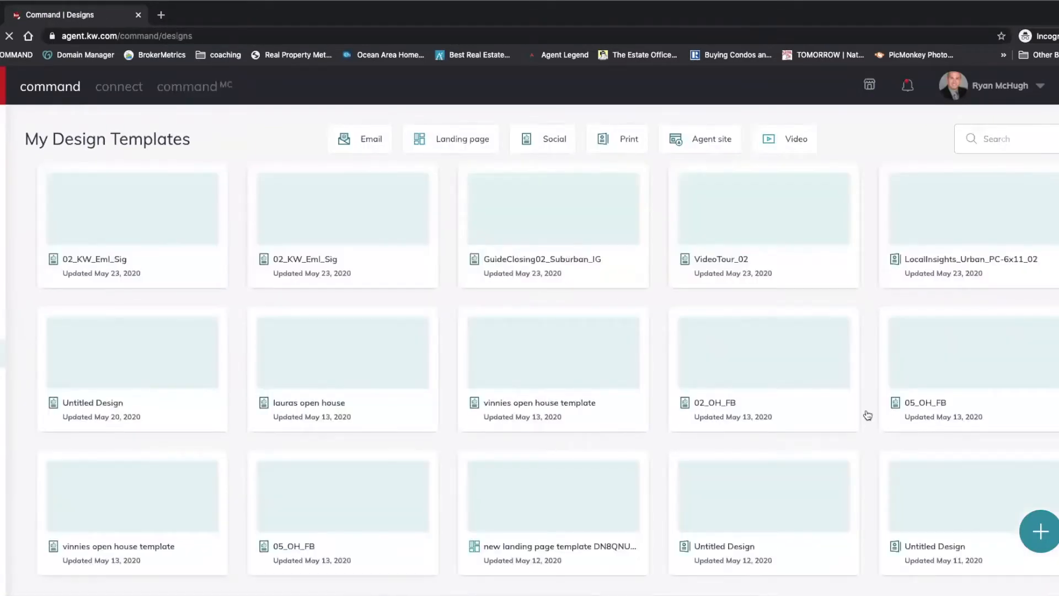
Step: Start a new Social design and continue to the template library
click(1042, 529)
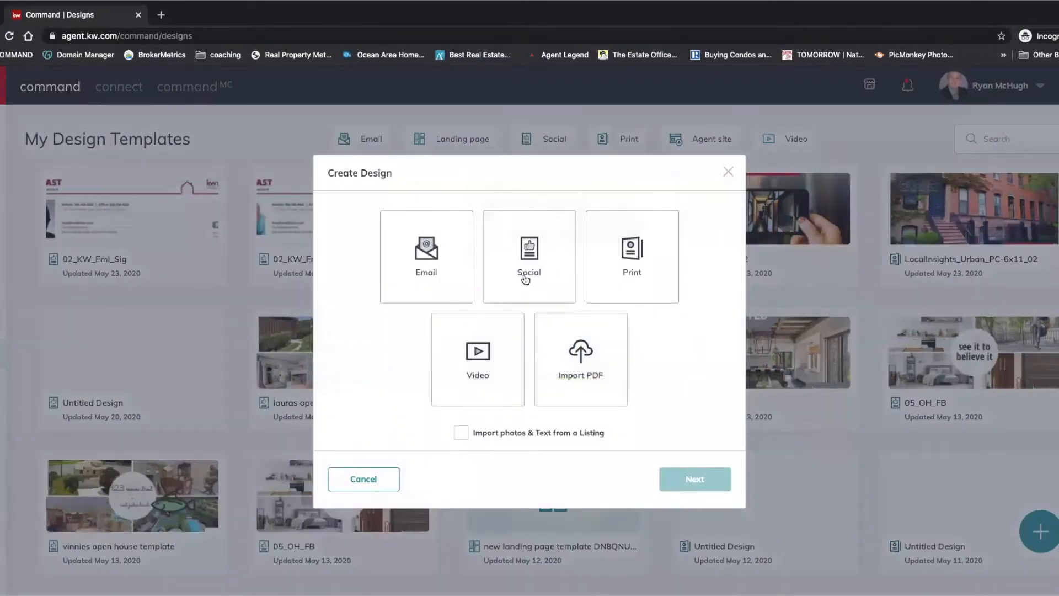
click(525, 280)
click(690, 480)
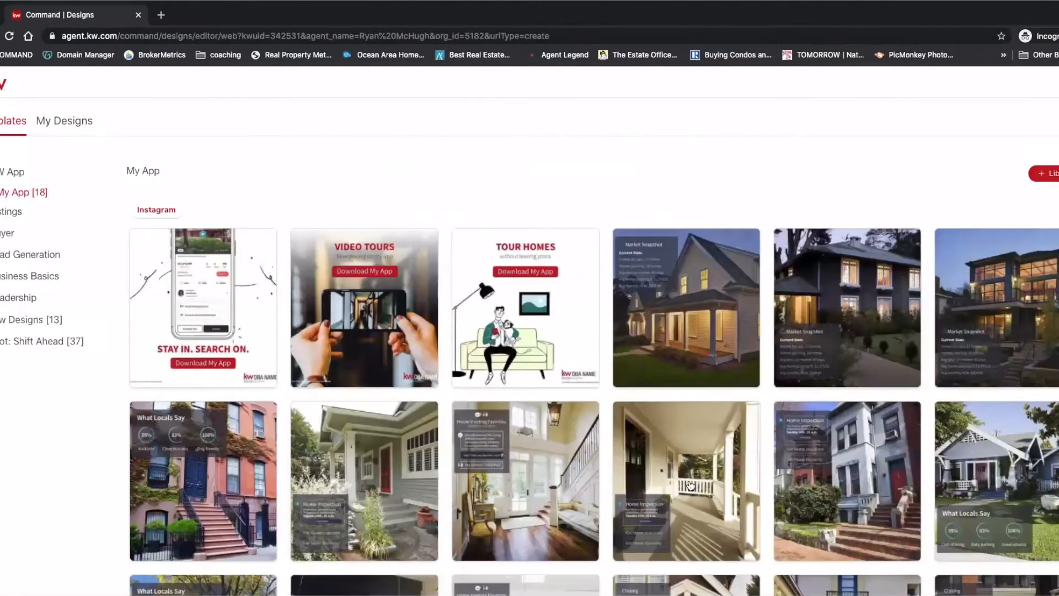
Step: Open the white 02_KW_Eml_Sig template from Business Basics > Email Signatures for editing
click(1, 276)
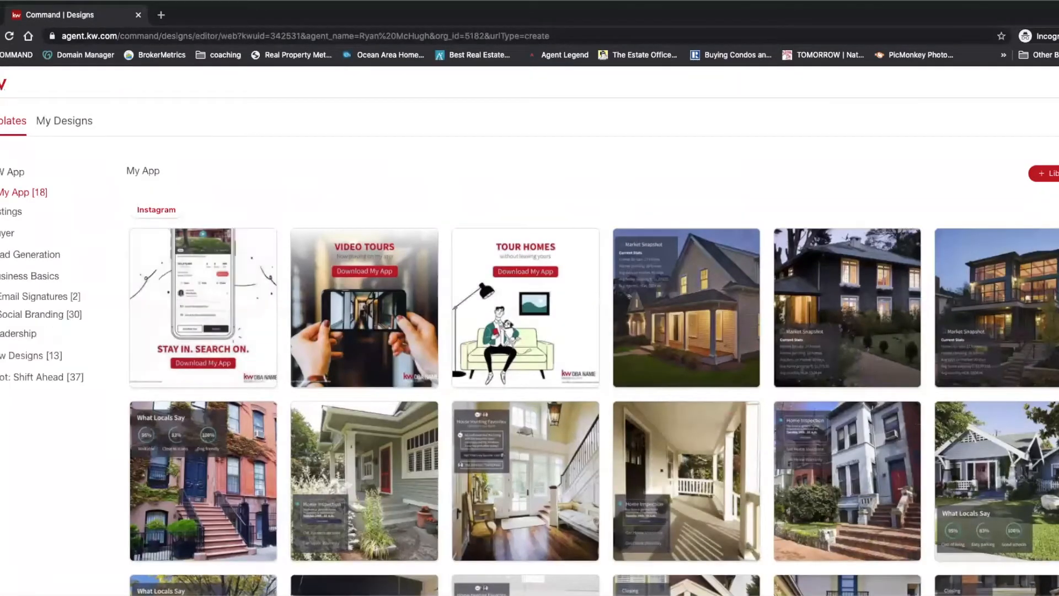
click(16, 298)
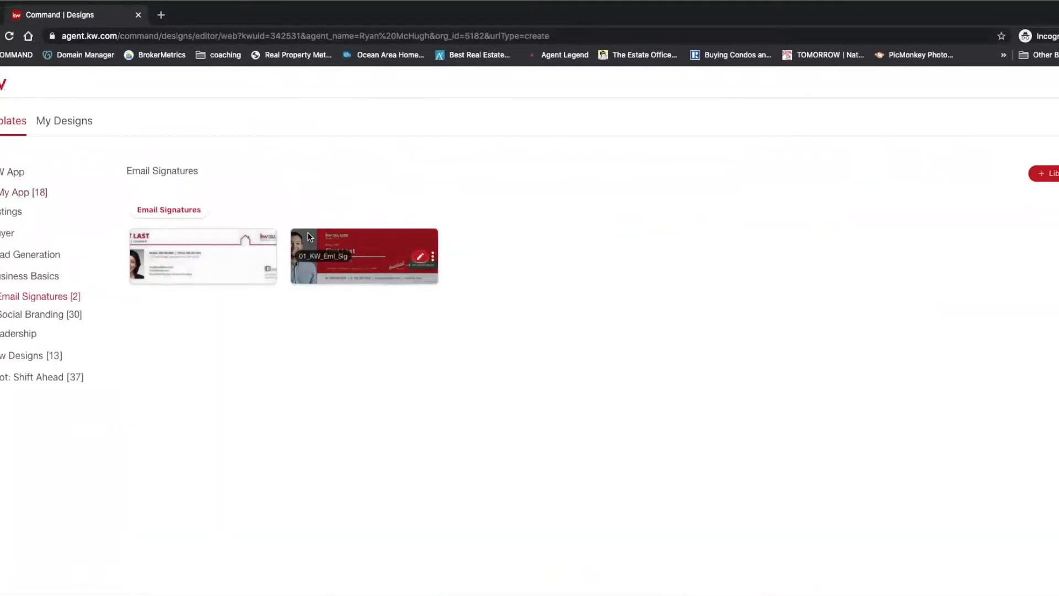
click(259, 257)
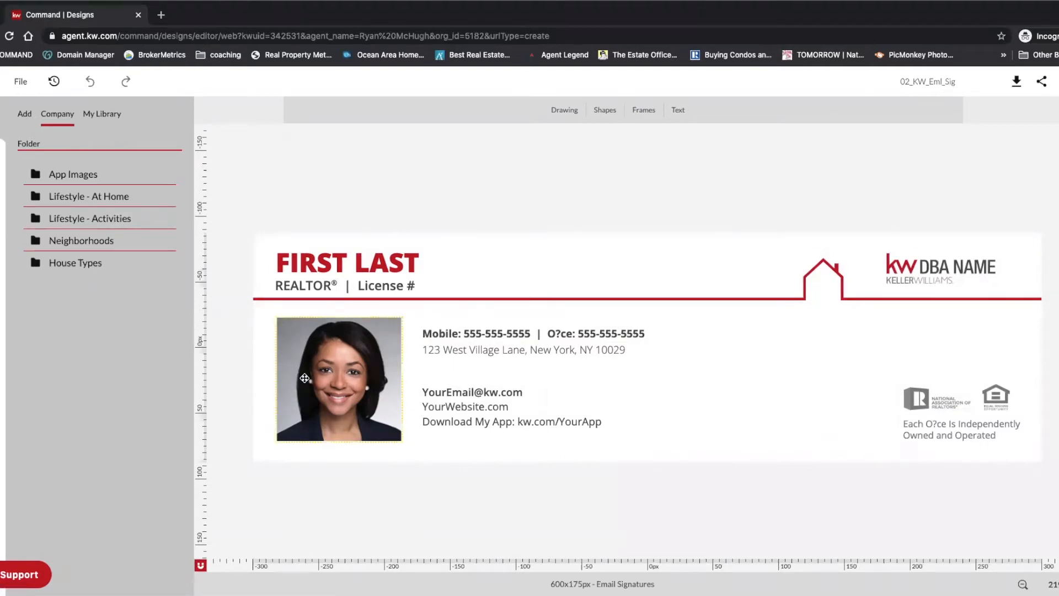
Step: Swap the placeholder headshot for the Boss Baby image from My Library
click(333, 381)
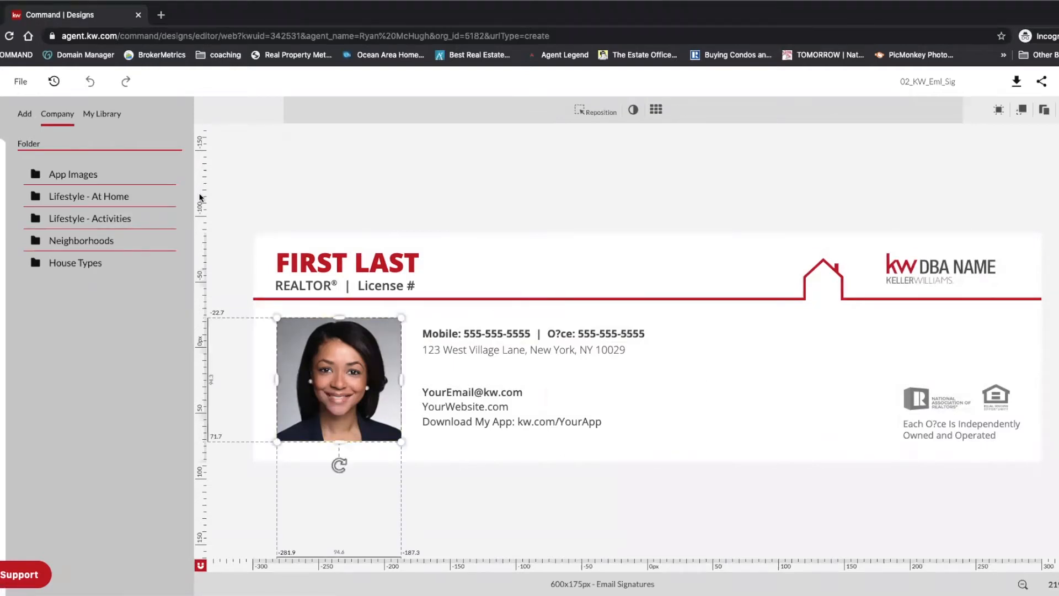
click(108, 114)
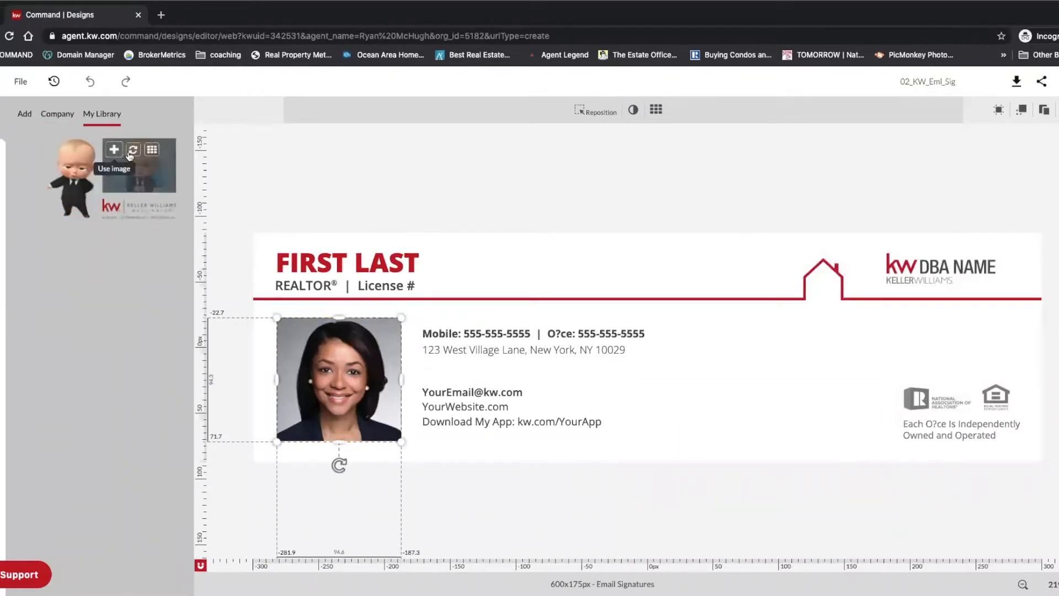
click(132, 150)
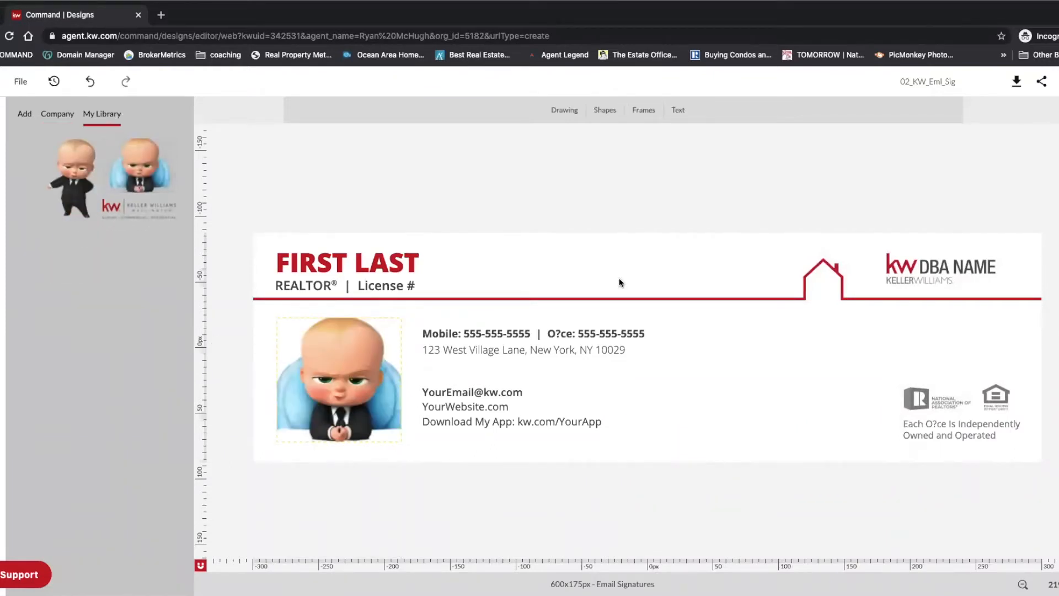
Step: Add the imported KW Innovations Keller Williams image to the signature
click(930, 265)
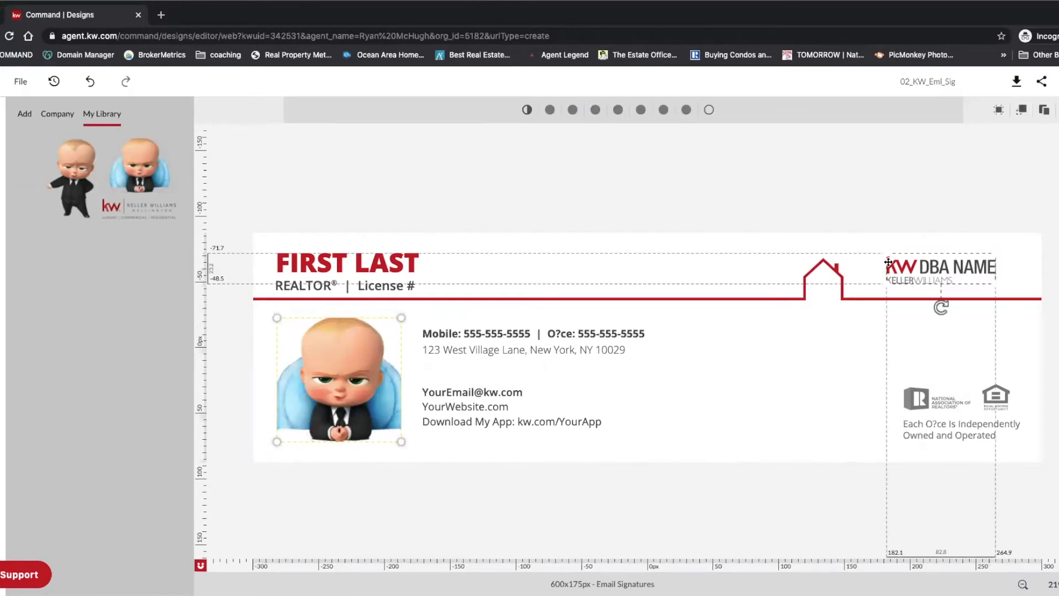
click(23, 114)
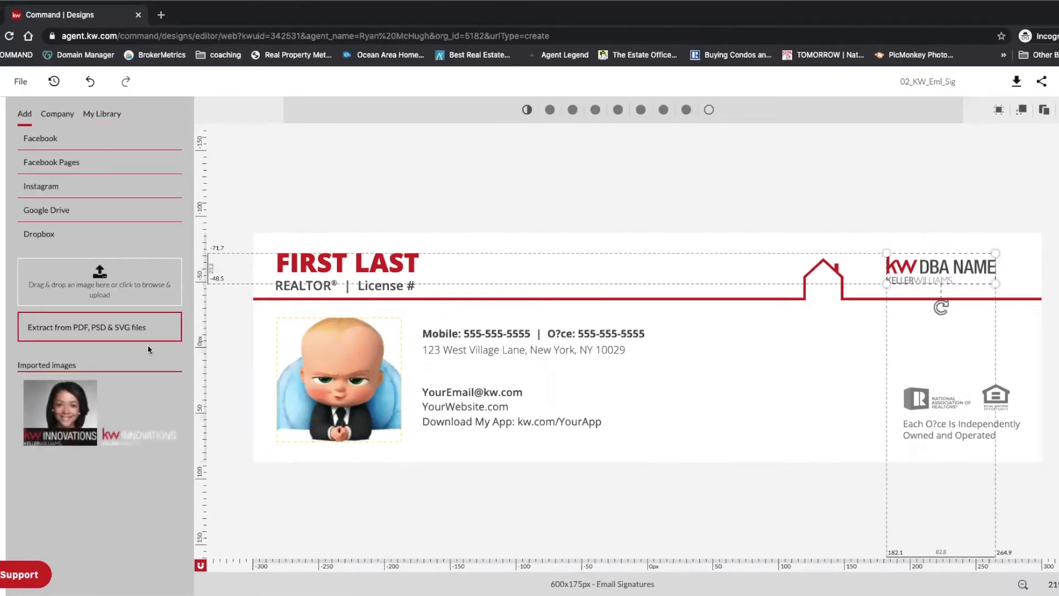
mouse_move(116, 393)
click(114, 392)
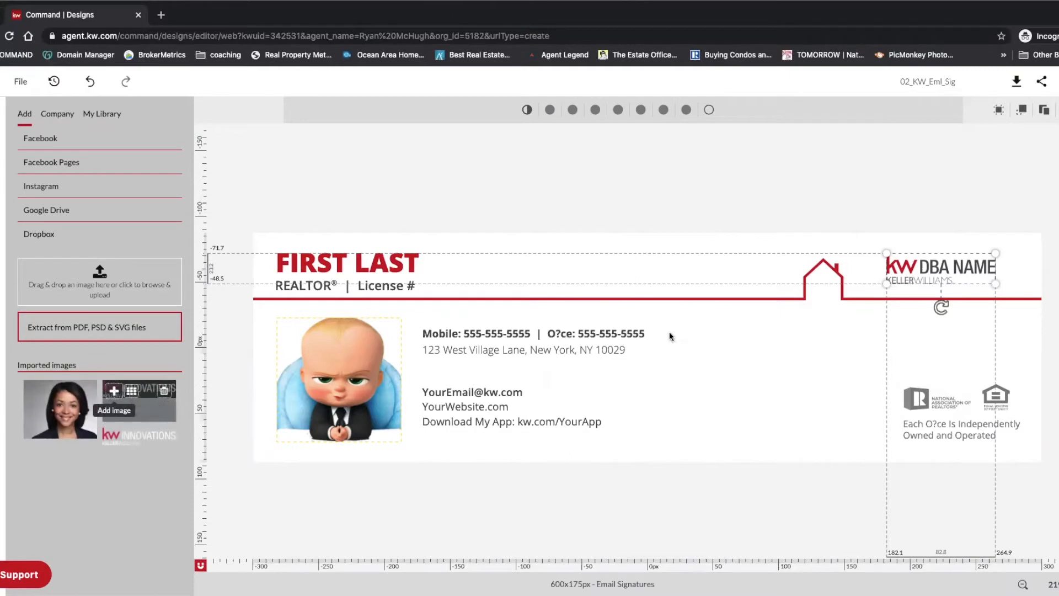
Step: Shrink the KW Innovations logo and position it over the top-right DBA NAME logo
click(961, 262)
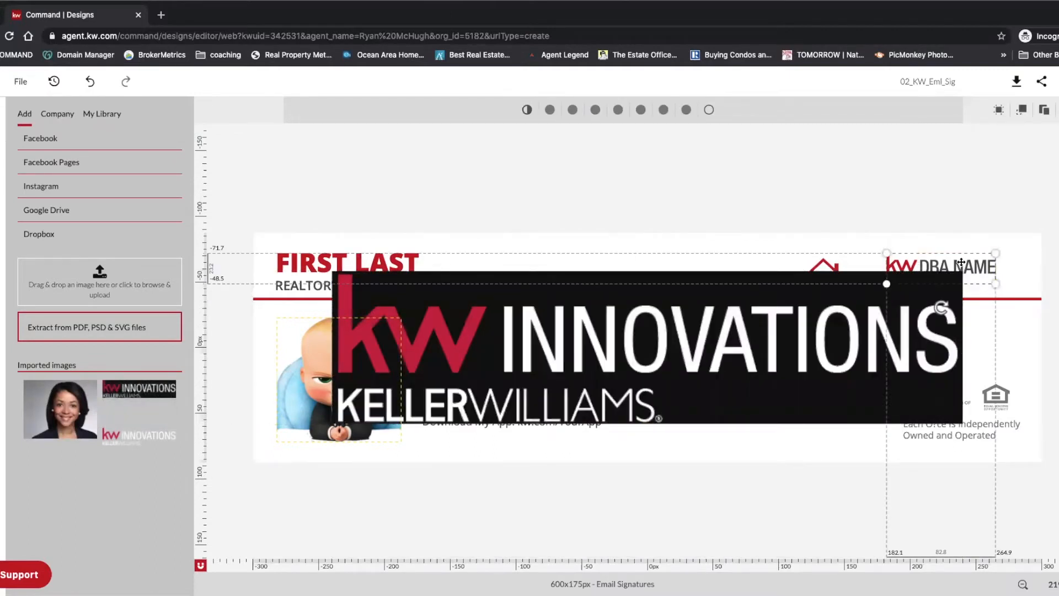
click(931, 285)
mouse_move(961, 272)
mouse_down()
mouse_move(504, 383)
mouse_move(936, 292)
mouse_move(966, 263)
mouse_move(910, 263)
mouse_move(970, 258)
mouse_up()
drag(1023, 282, 1040, 288)
key(Down)
key(Down)
key(Down)
key(Down)
key(Down)
key(Down)
key(Down)
key(Down)
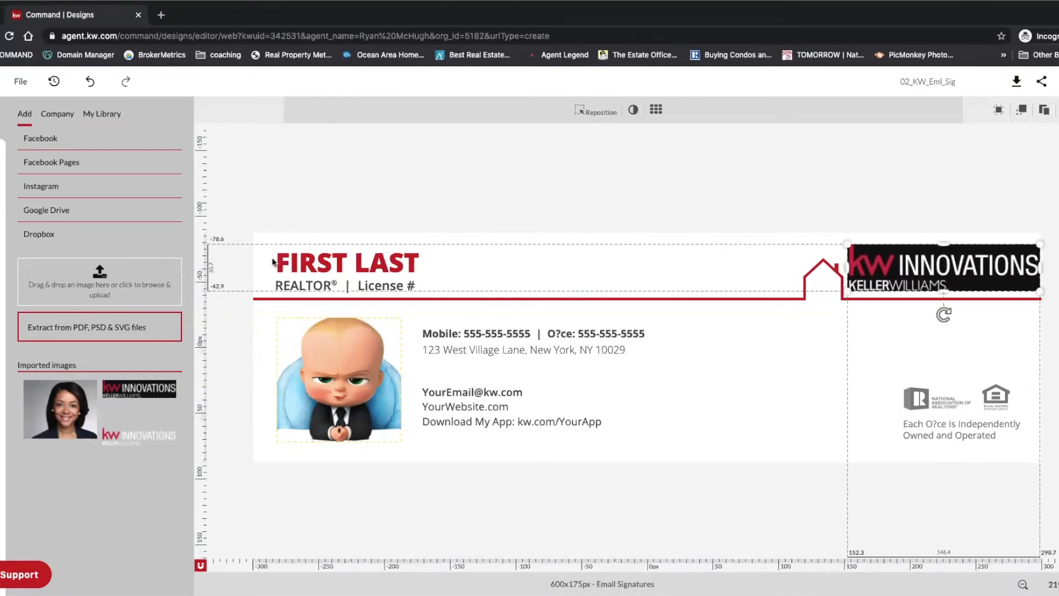
Step: Replace FIRST LAST with the agent's full name and widen the box to keep it on one line
click(304, 263)
double_click(304, 263)
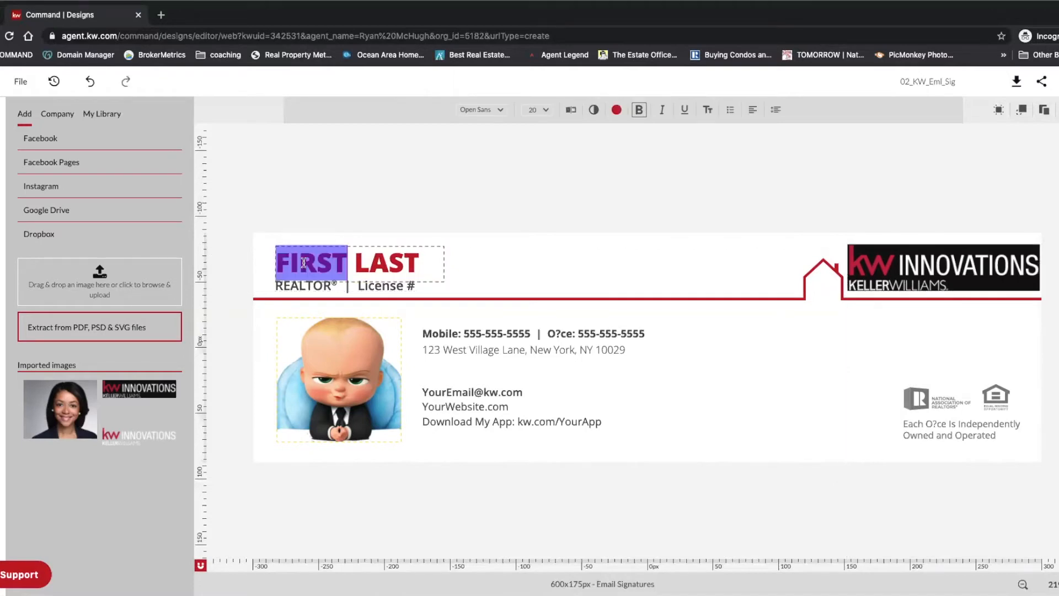
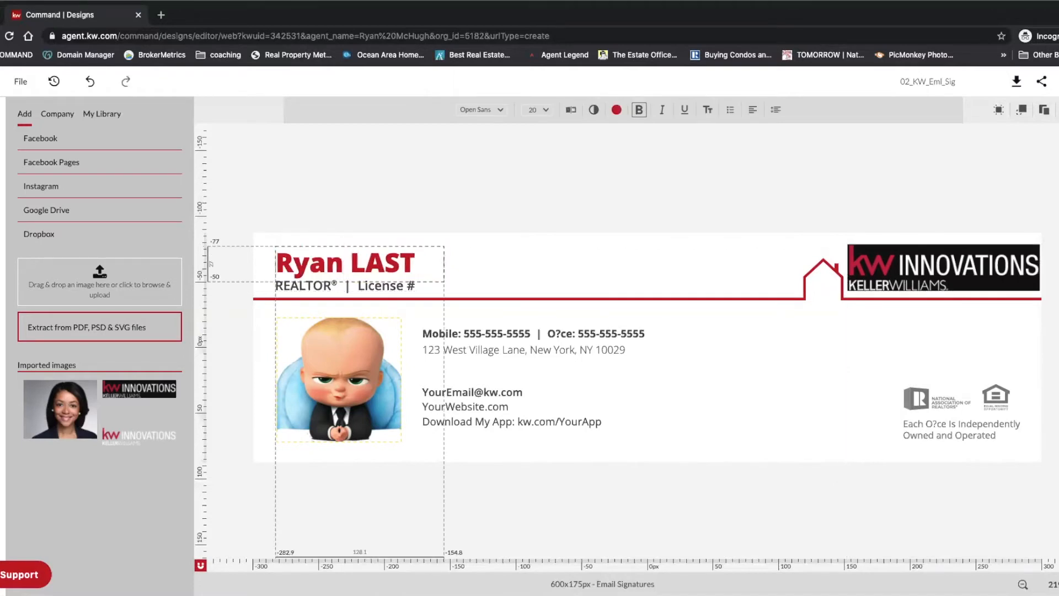
click(415, 263)
key(BackSpace)
key(BackSpace)
key(BackSpace)
key(BackSpace)
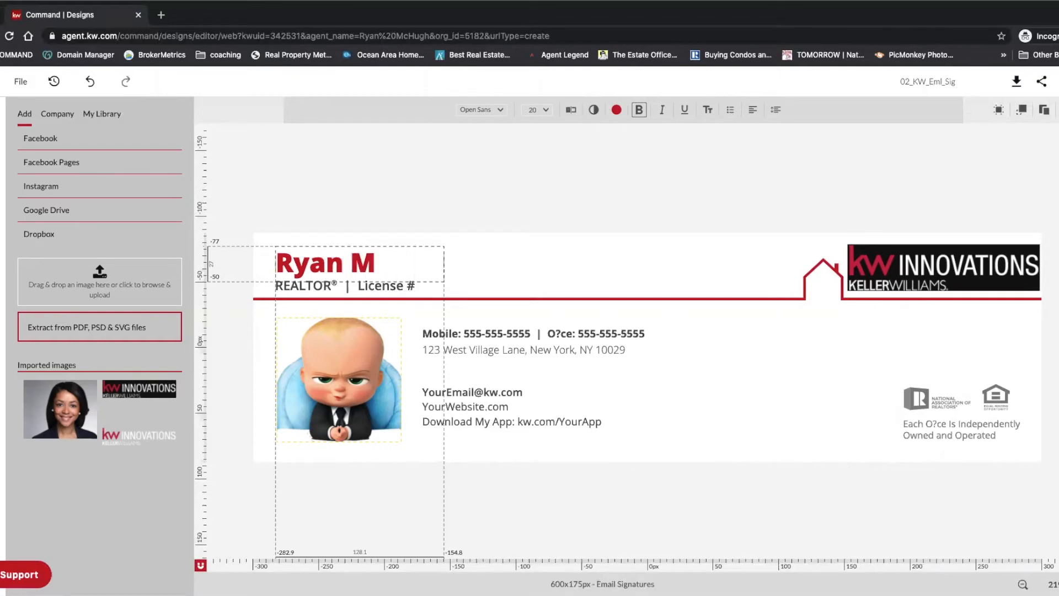
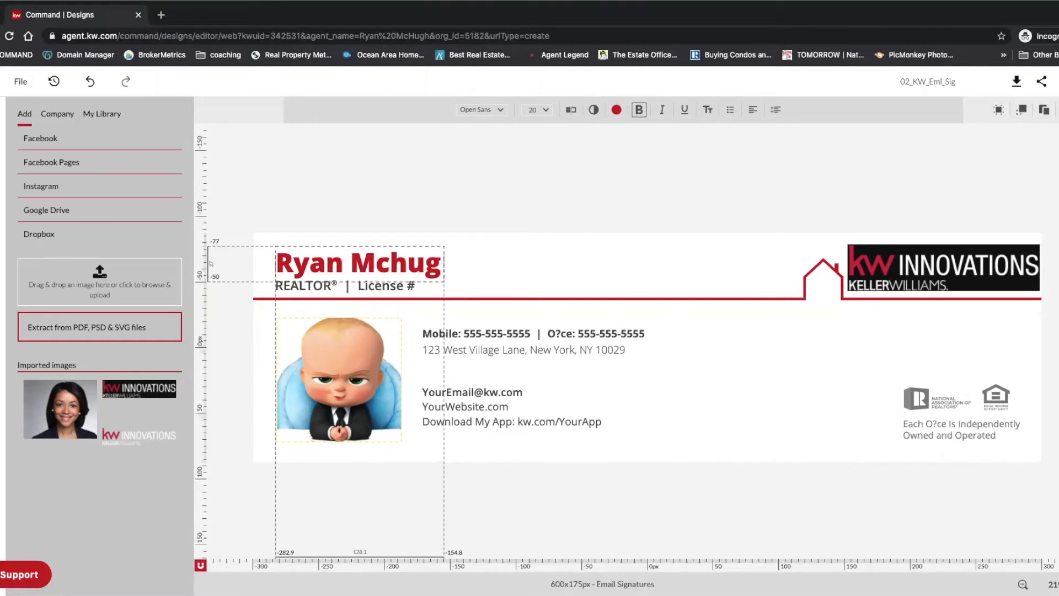
text(Hugh)
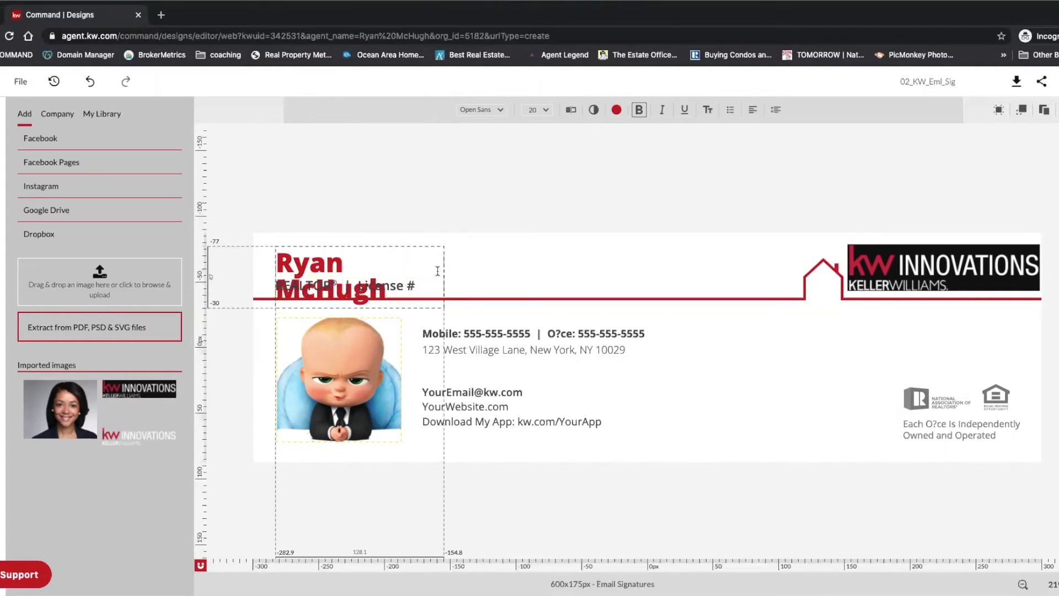
click(425, 253)
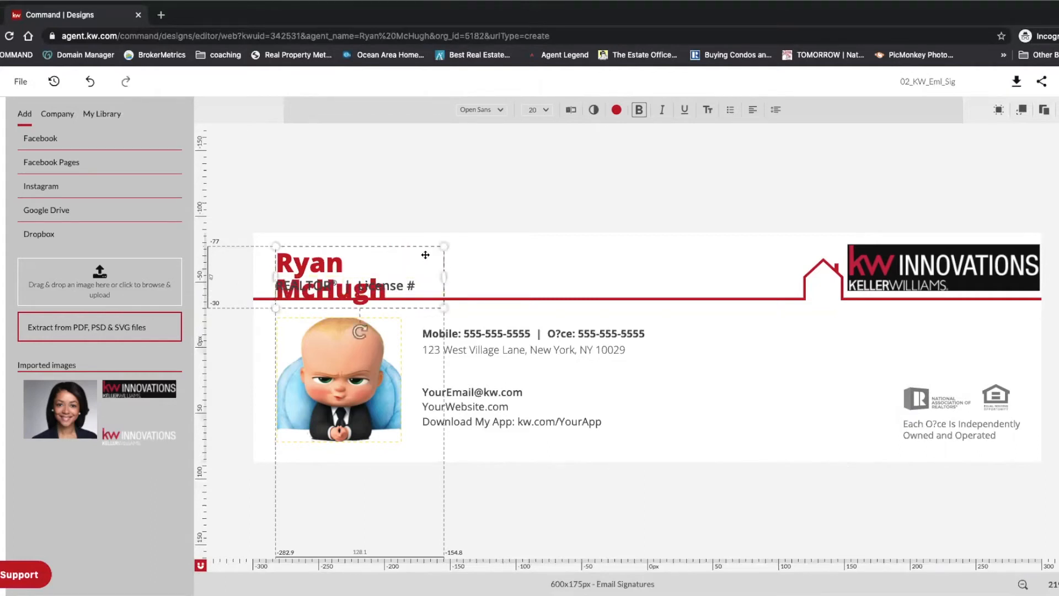
drag(445, 275, 486, 277)
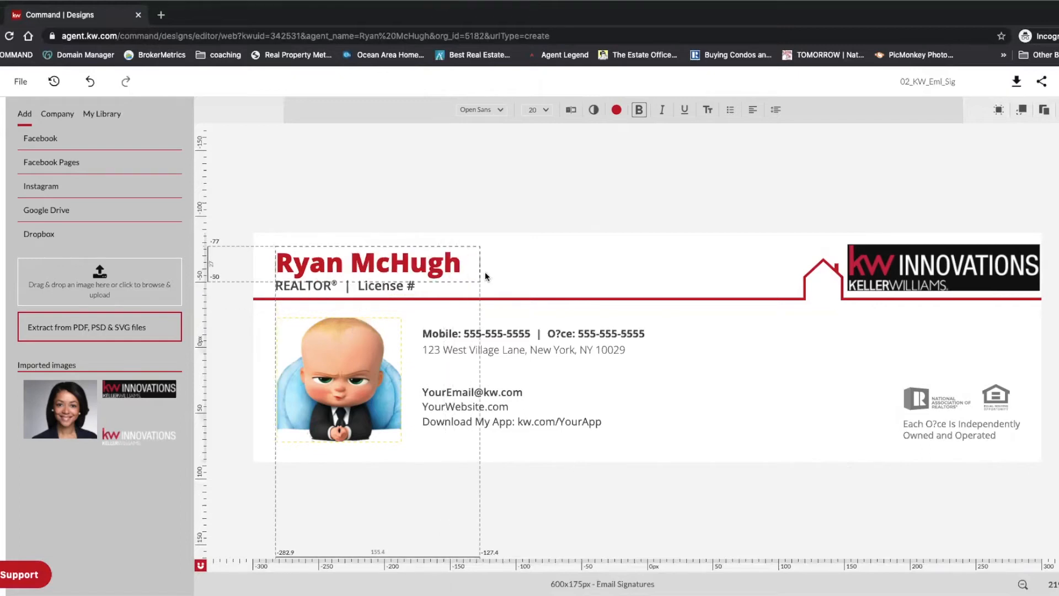
Step: Remove the '#' so the license label reads 'License'
click(413, 286)
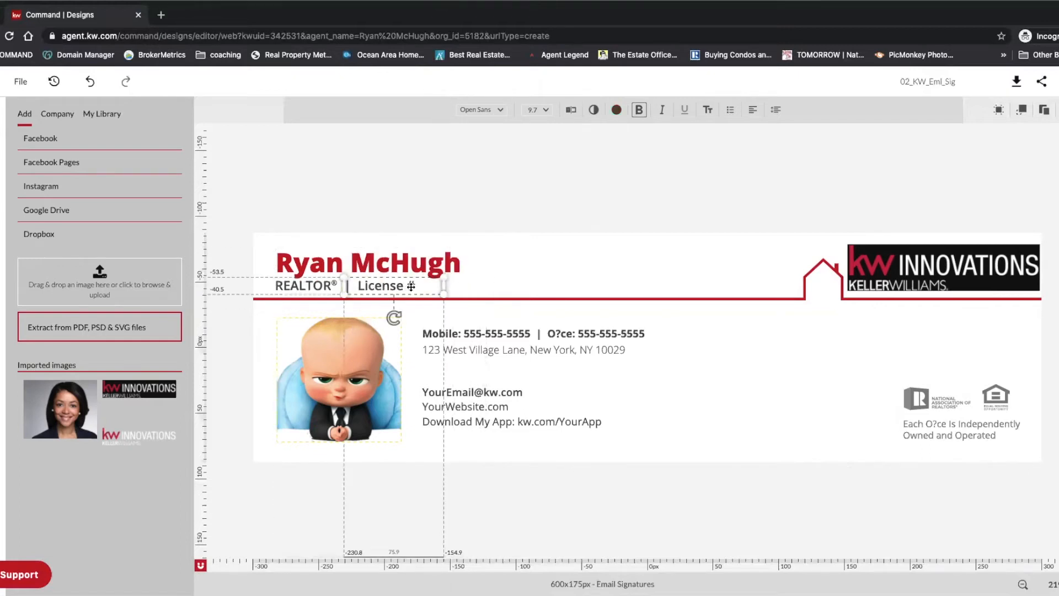
click(410, 285)
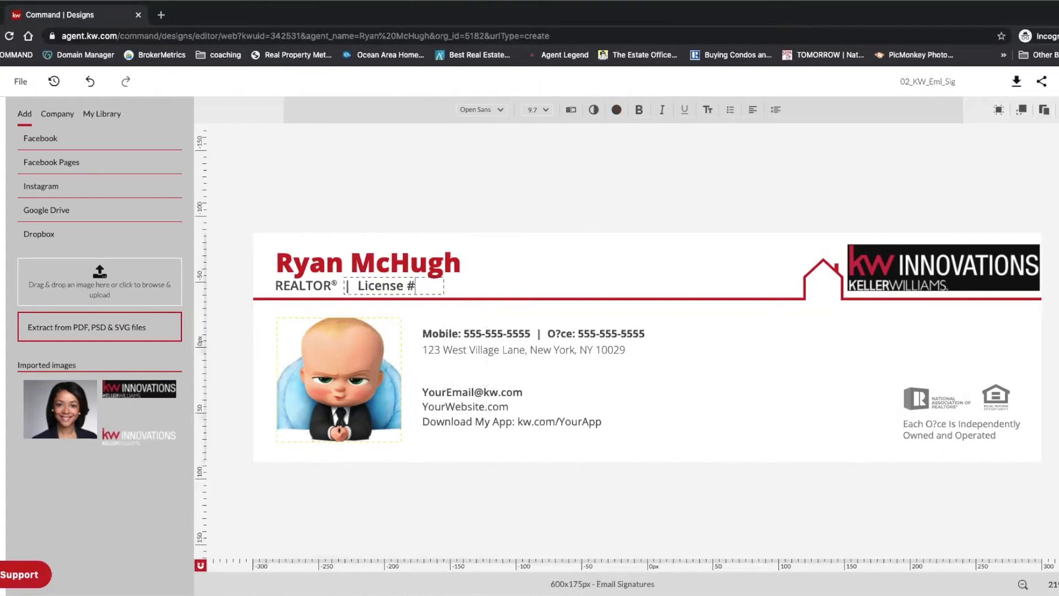
key(BackSpace)
key(BackSpace)
key(BackSpace)
key(BackSpace)
key(BackSpace)
key(BackSpace)
key(BackSpace)
key(BackSpace)
key(BackSpace)
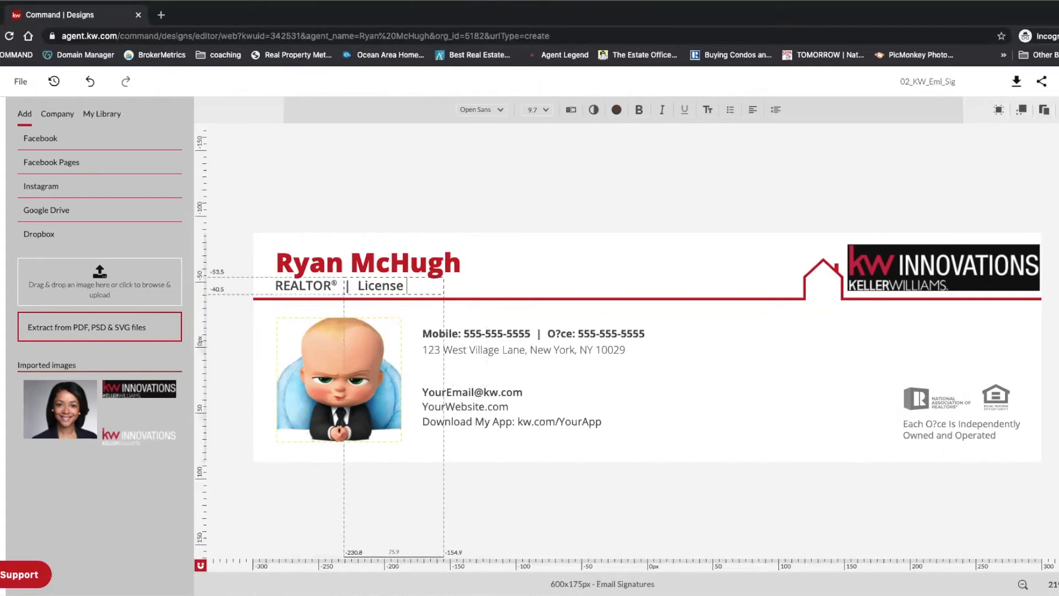
Step: Remove the leftover divider and replace the placeholder mobile number with the agent's mobile number
key(BackSpace)
click(531, 237)
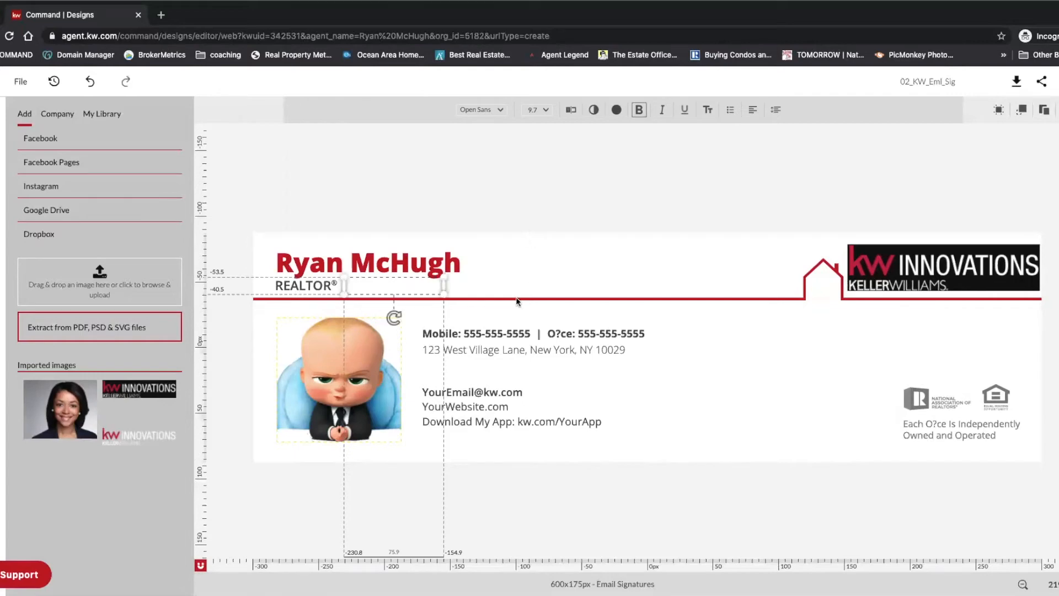
click(481, 332)
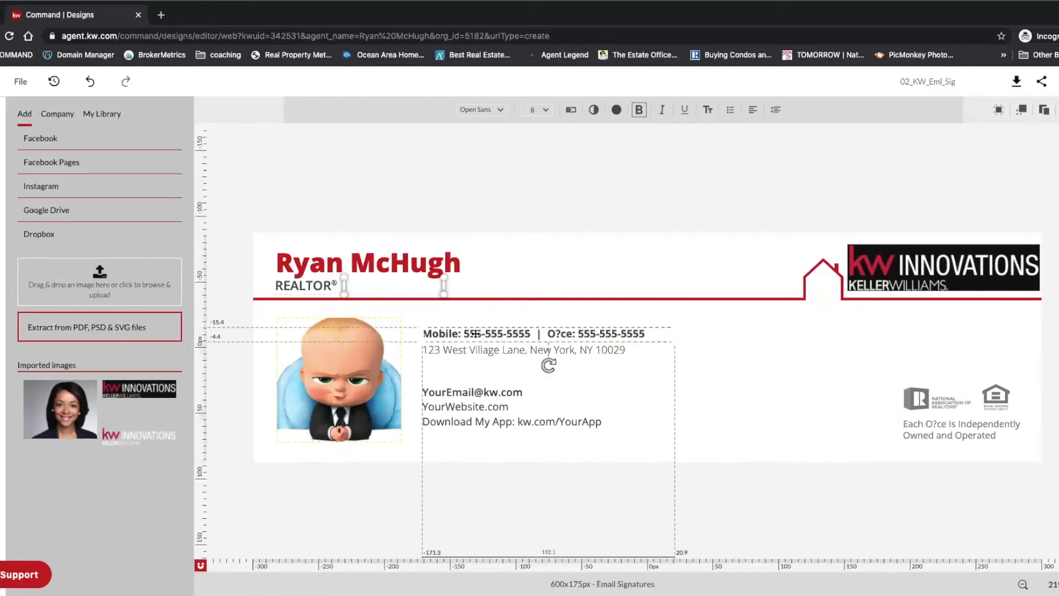
click(467, 333)
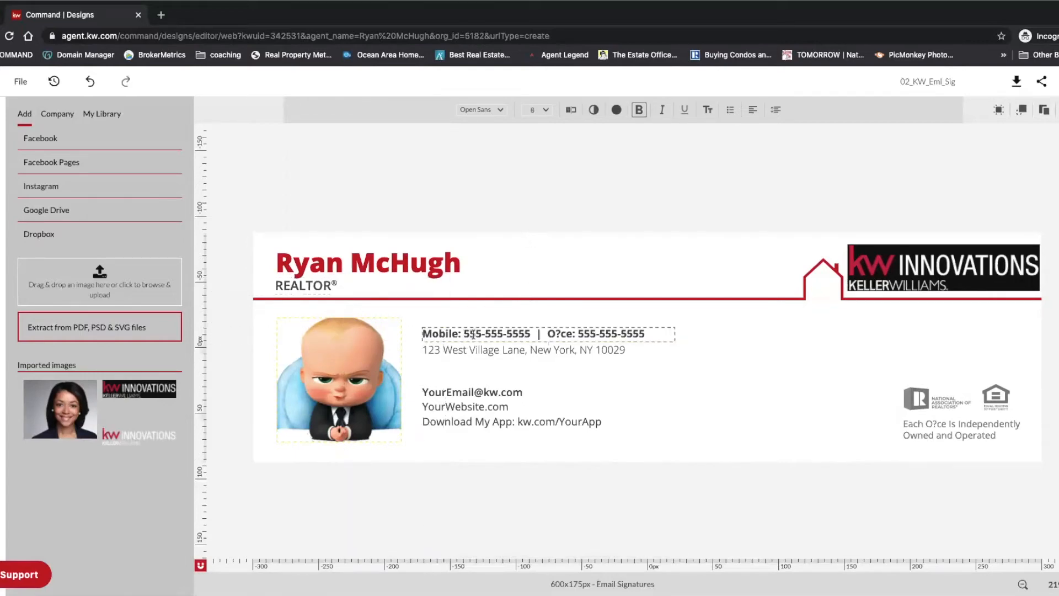
key(BackSpace)
key(BackSpace)
text(61)
key(Right)
key(BackSpace)
key(BackSpace)
text(31)
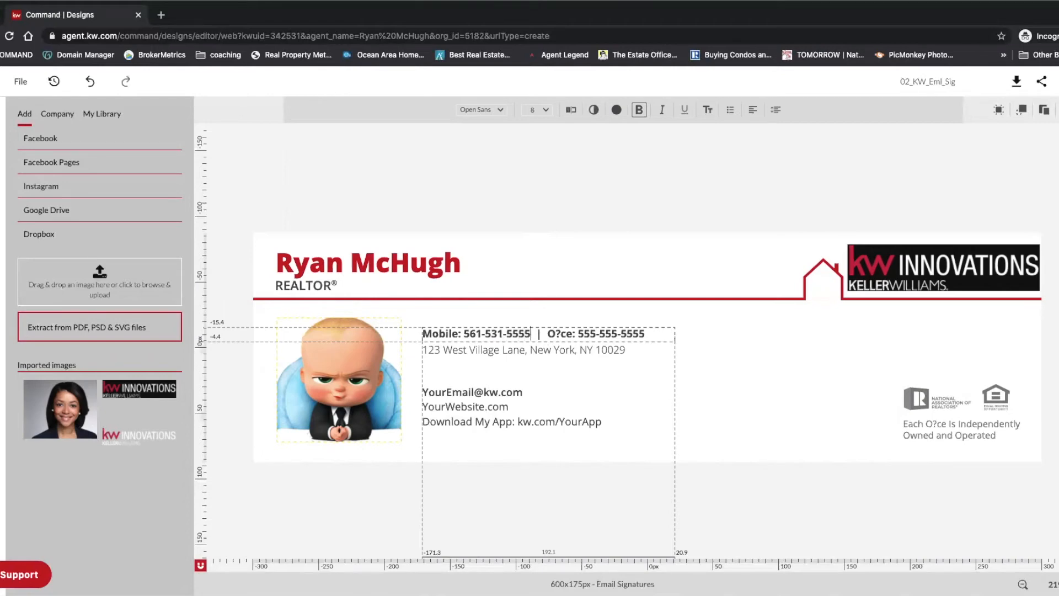
key(BackSpace)
key(BackSpace)
key(BackSpace)
Step: Fix the garbled label to read 'Office' and enter the agent's office phone number
key(BackSpace)
text(3382)
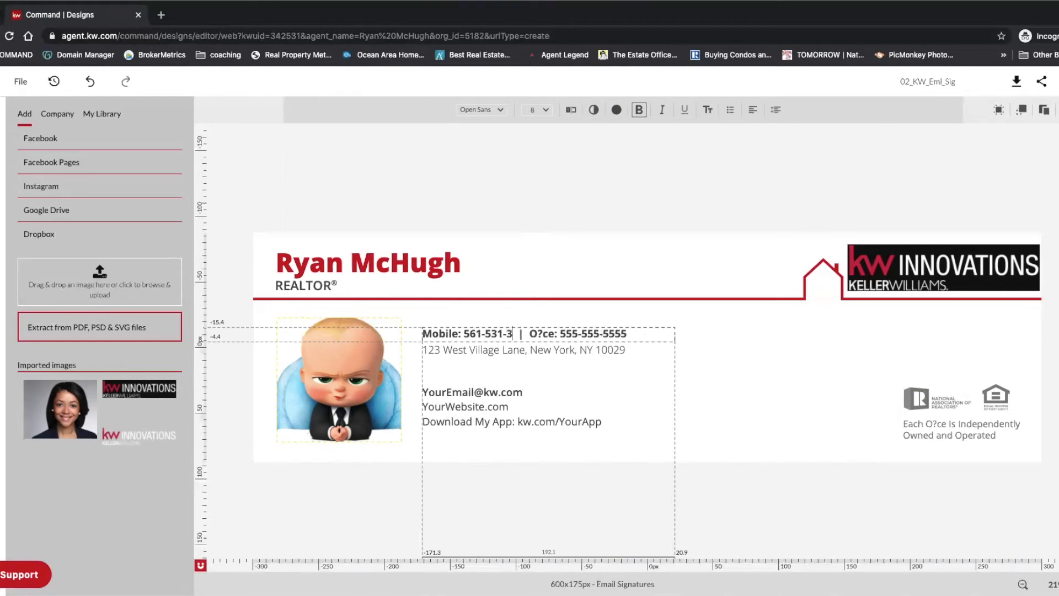
click(559, 333)
key(BackSpace)
text(ffi)
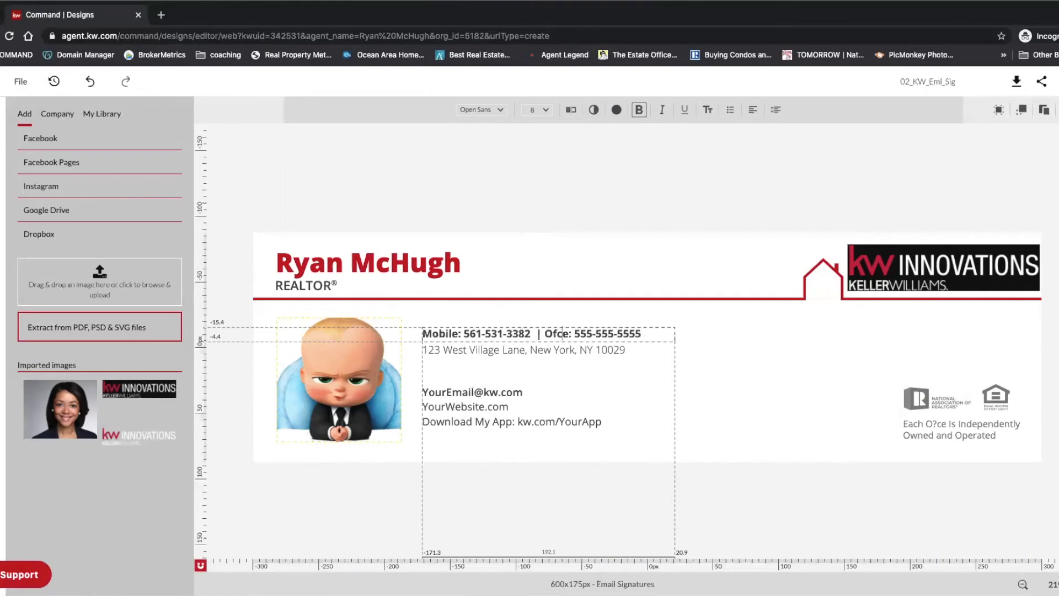
key(Right)
key(Right)
key(Right)
key(Right)
key(Right)
key(Right)
key(Right)
key(Right)
key(Right)
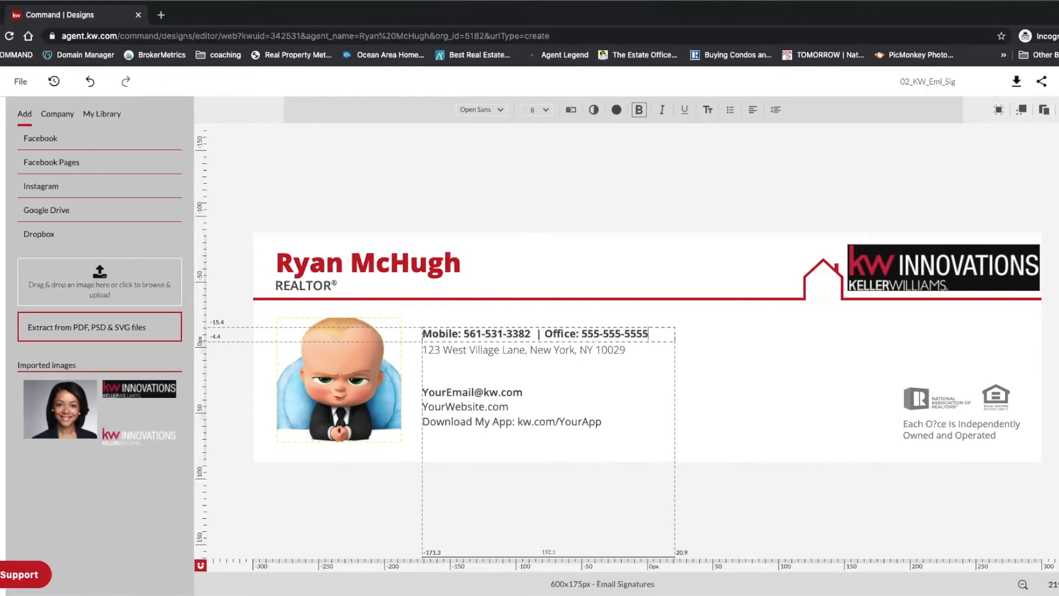
key(BackSpace)
key(BackSpace)
key(BackSpace)
key(BackSpace)
key(BackSpace)
key(BackSpace)
key(BackSpace)
Step: Overwrite the New York placeholder address with the agent's Florida office street address
click(439, 351)
double_click(439, 351)
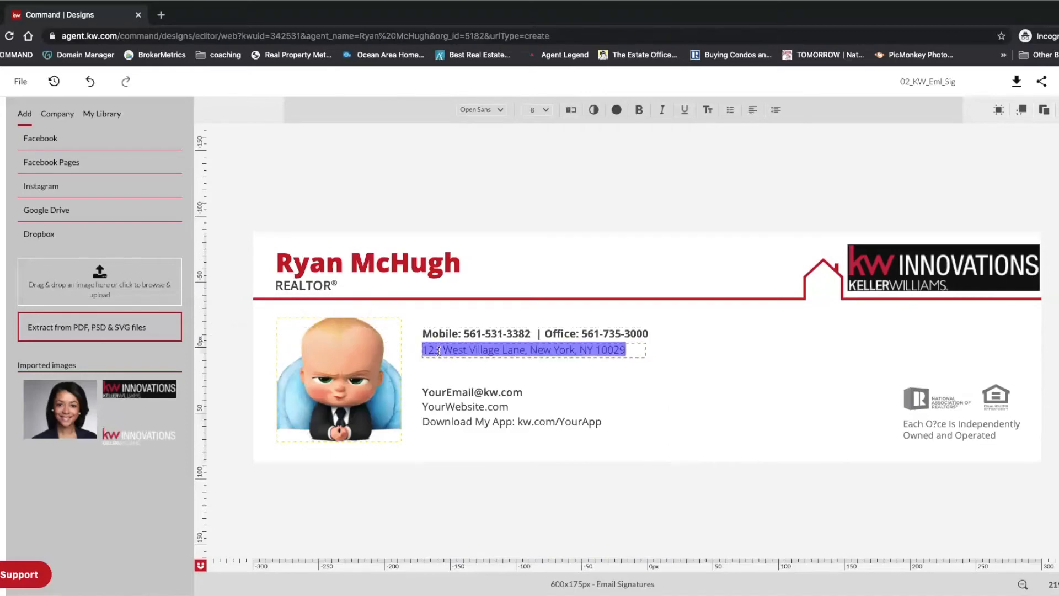
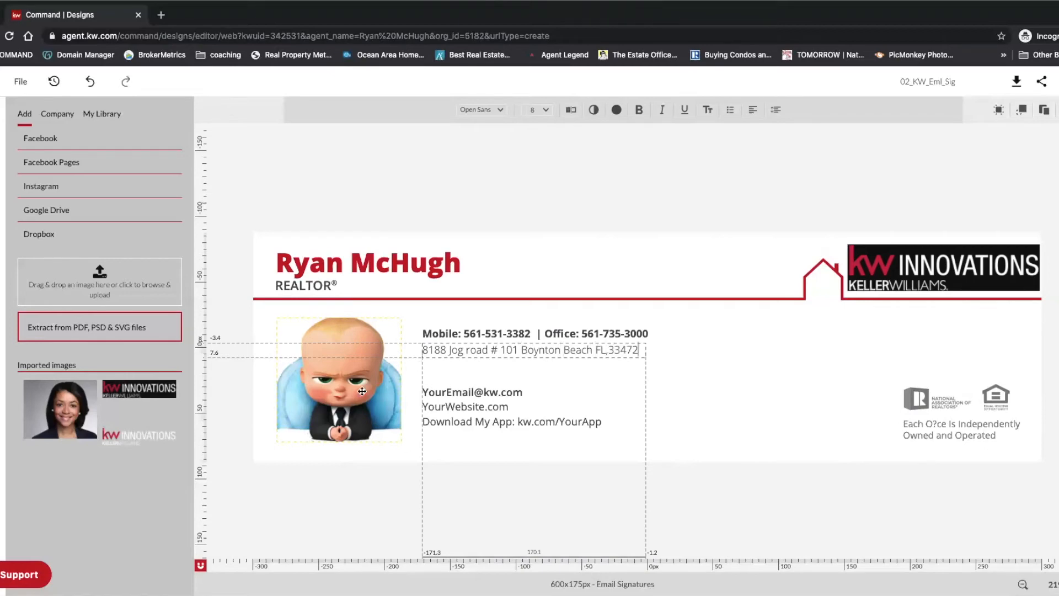
Step: Replace the placeholder email with the agent's e-mail address and widen its box to fit
click(457, 392)
double_click(457, 392)
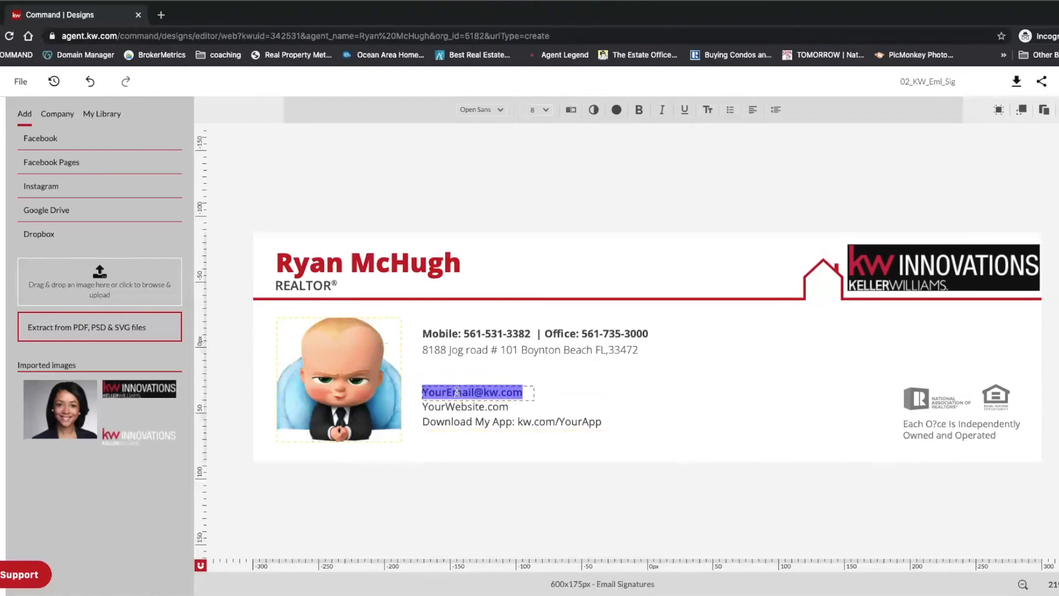
text(b)
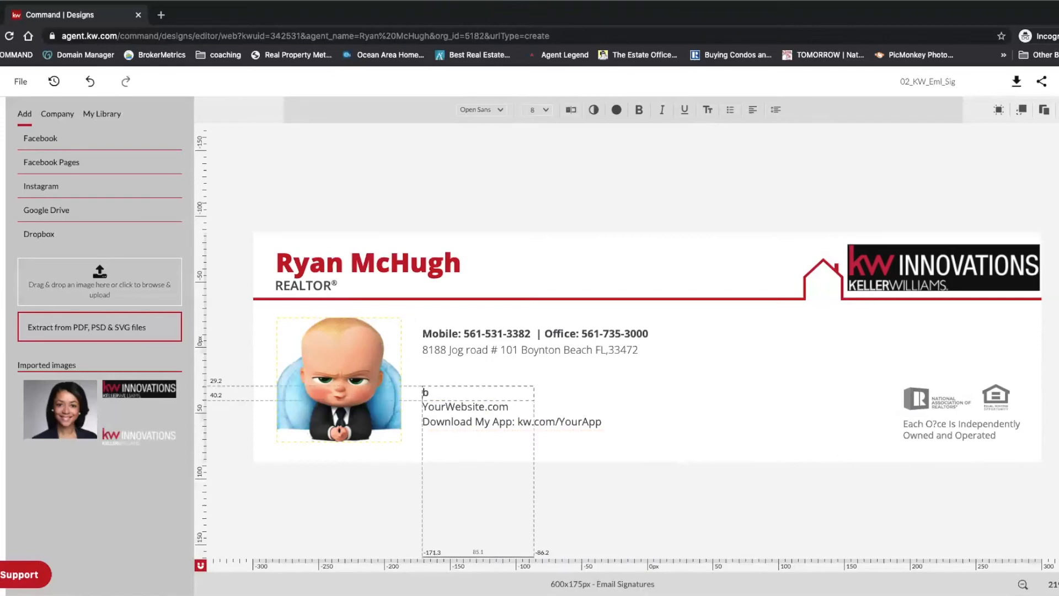
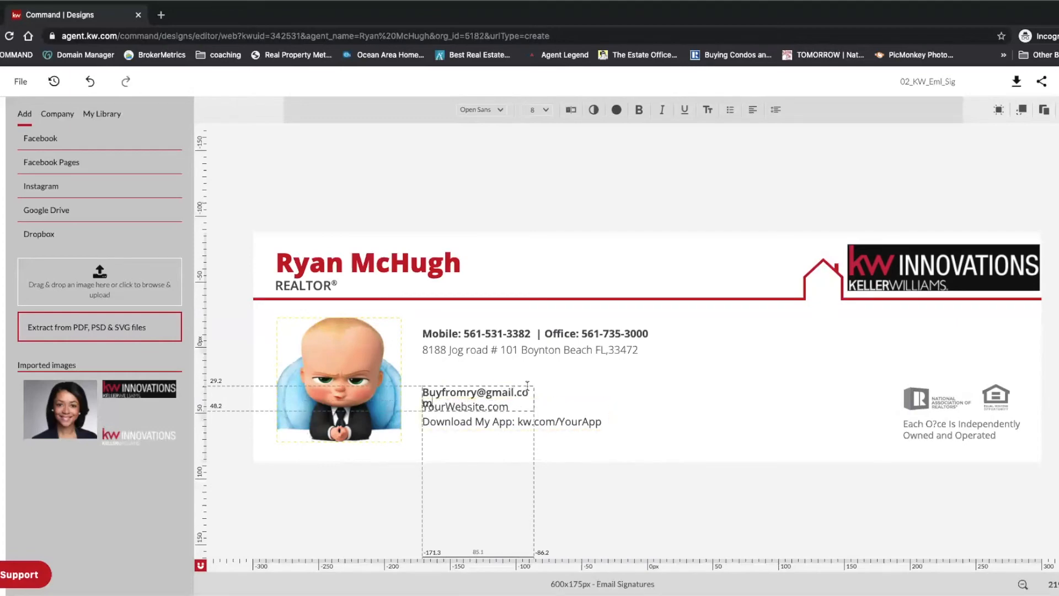
click(535, 400)
drag(535, 400, 555, 399)
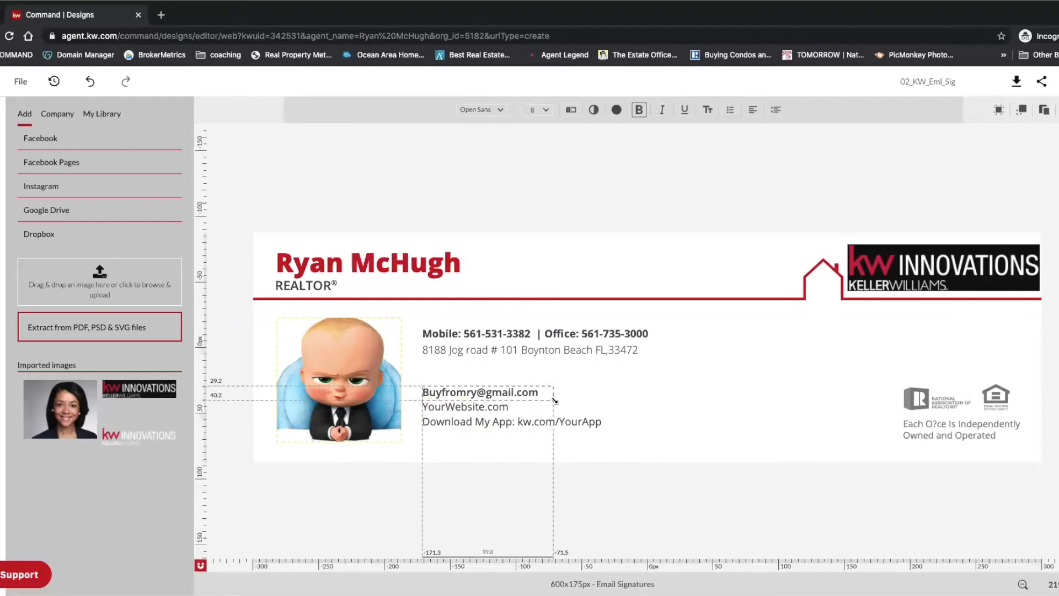
Step: Replace the website and app lines with the agent's kw.com web address
click(491, 410)
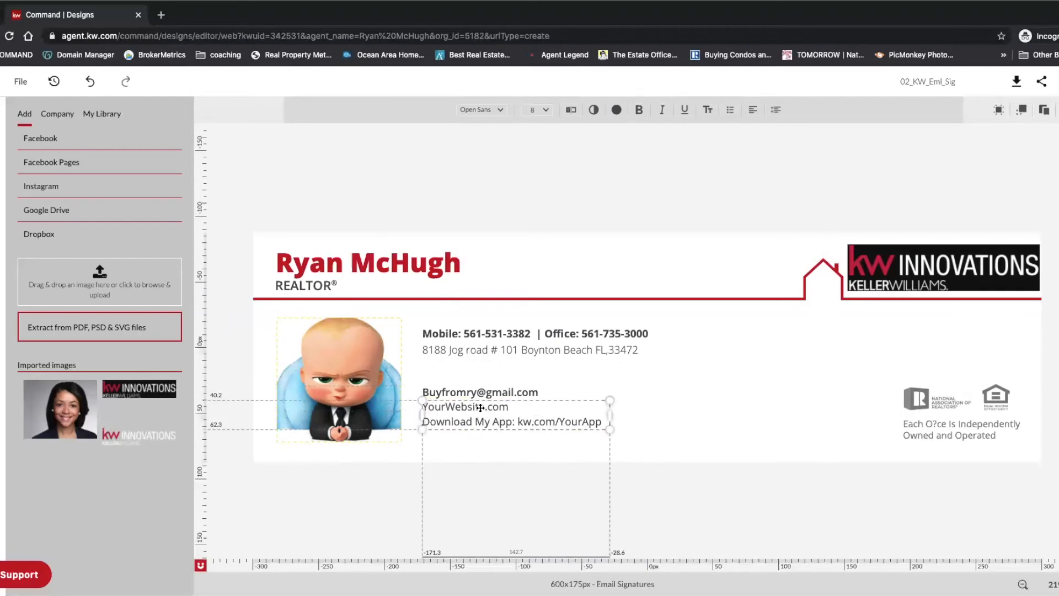
click(480, 408)
triple_click(480, 407)
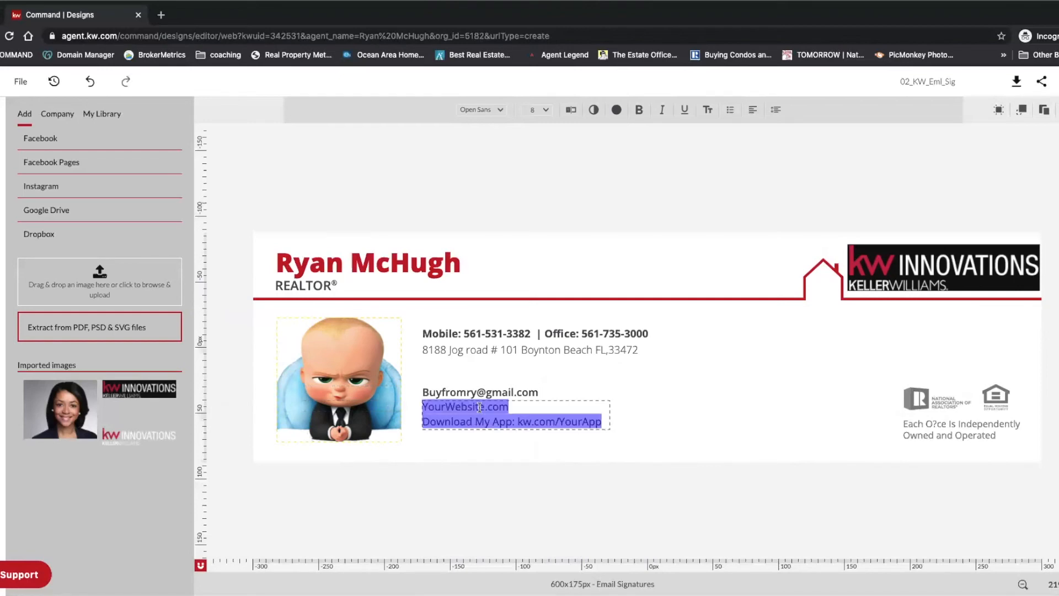
key(BackSpace)
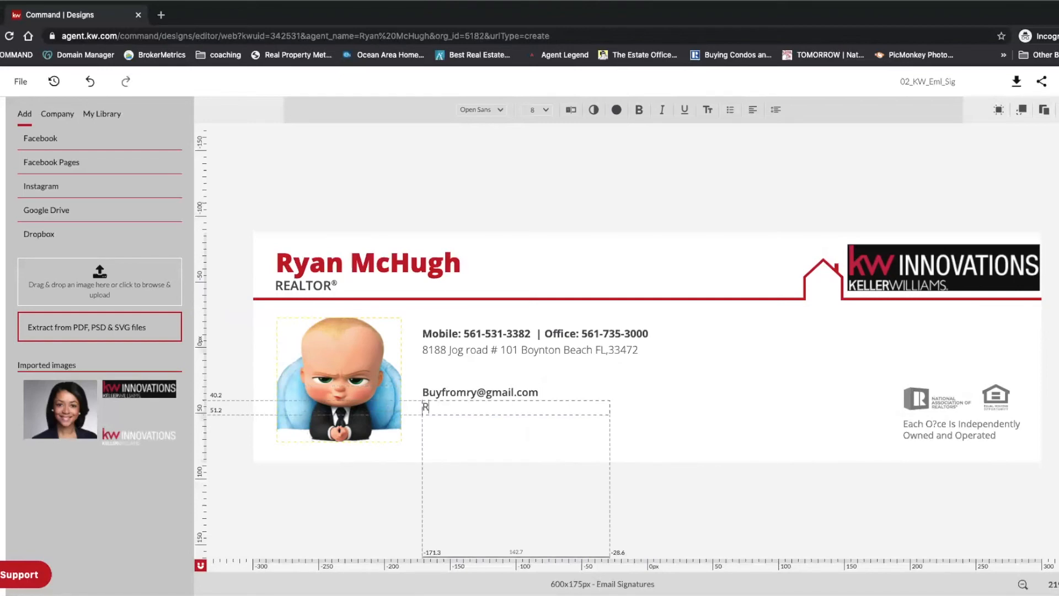
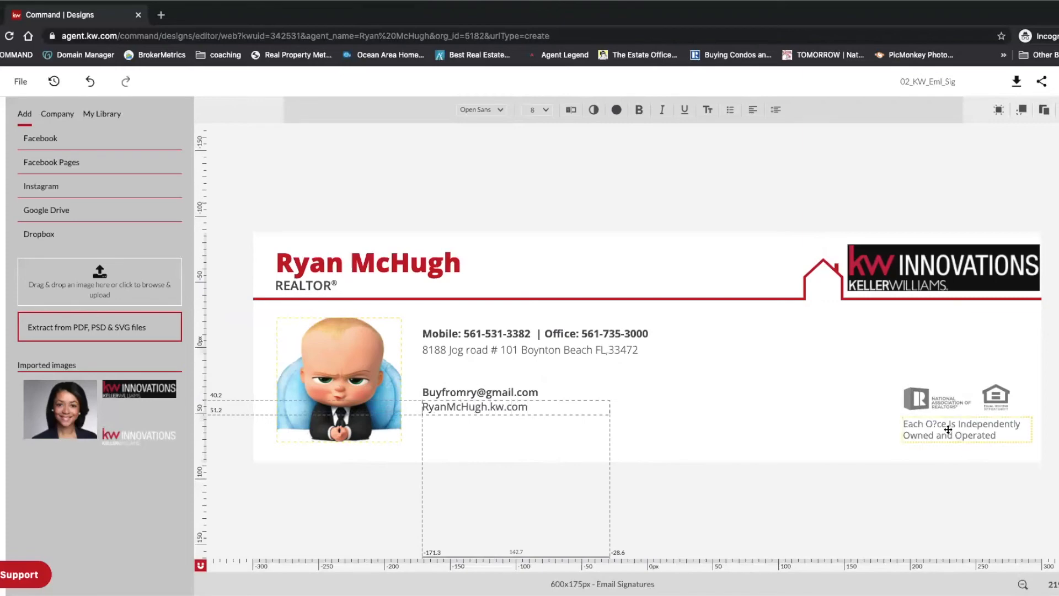
key(Escape)
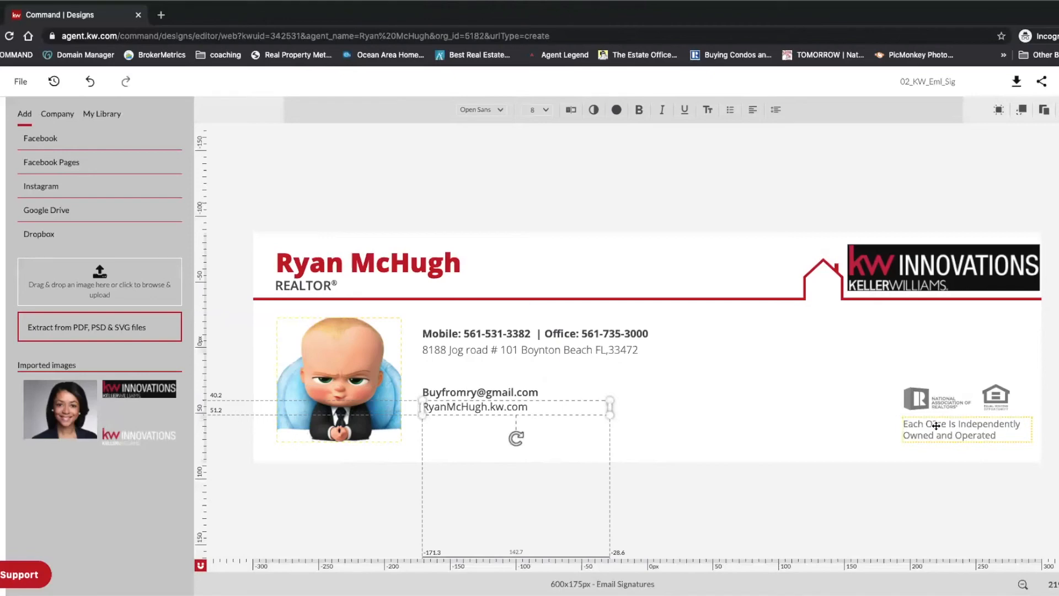
Step: Fix the garbled character so the footer reads 'Each Office Is Independently Owned and Operated'
click(936, 425)
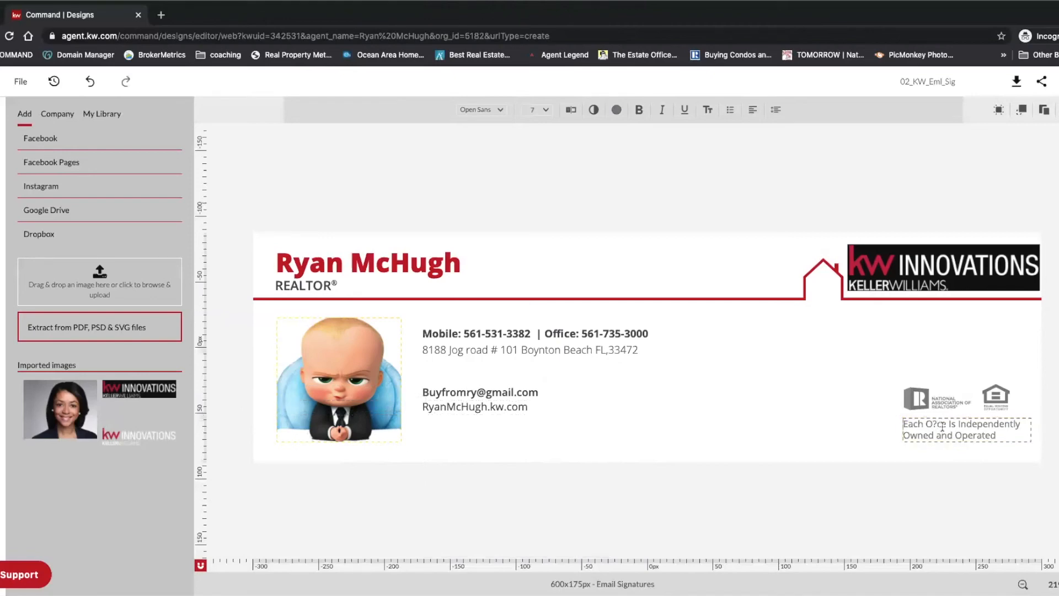
key(BackSpace)
text(ffi)
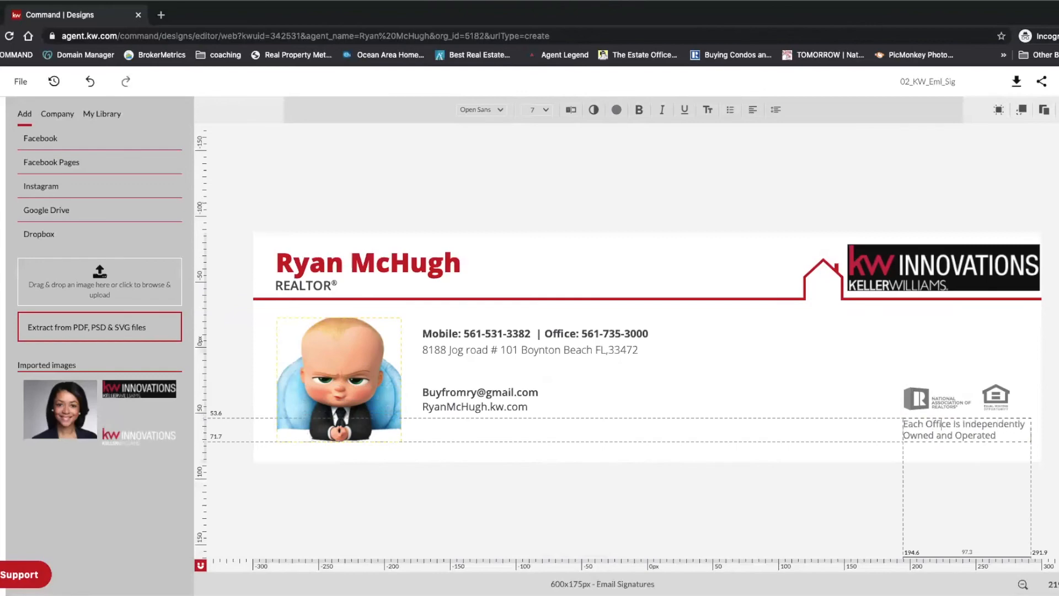
Step: Rename the design from 02_KW_Eml_Sig to the agent's first name followed by 'eMAIL sIGNATURE'
click(1056, 368)
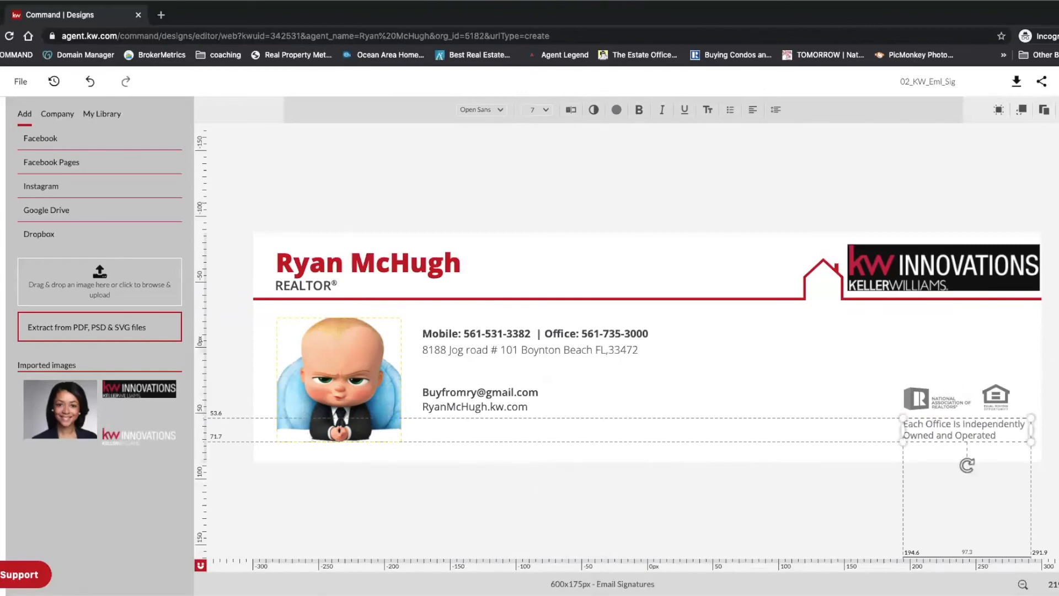
click(924, 81)
text(Ryan eMAIL s)
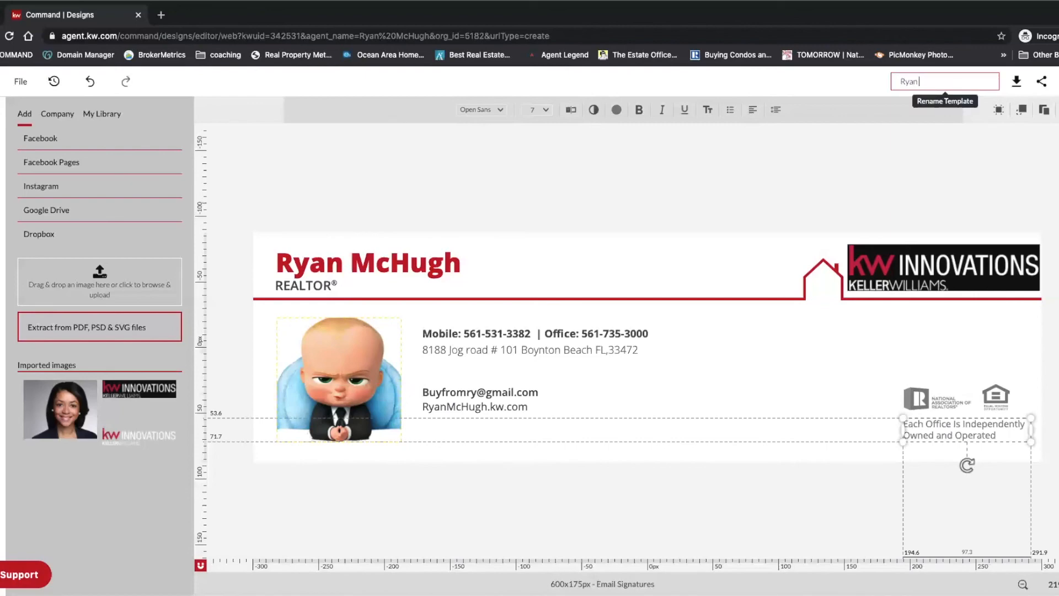
text(IGNATURE)
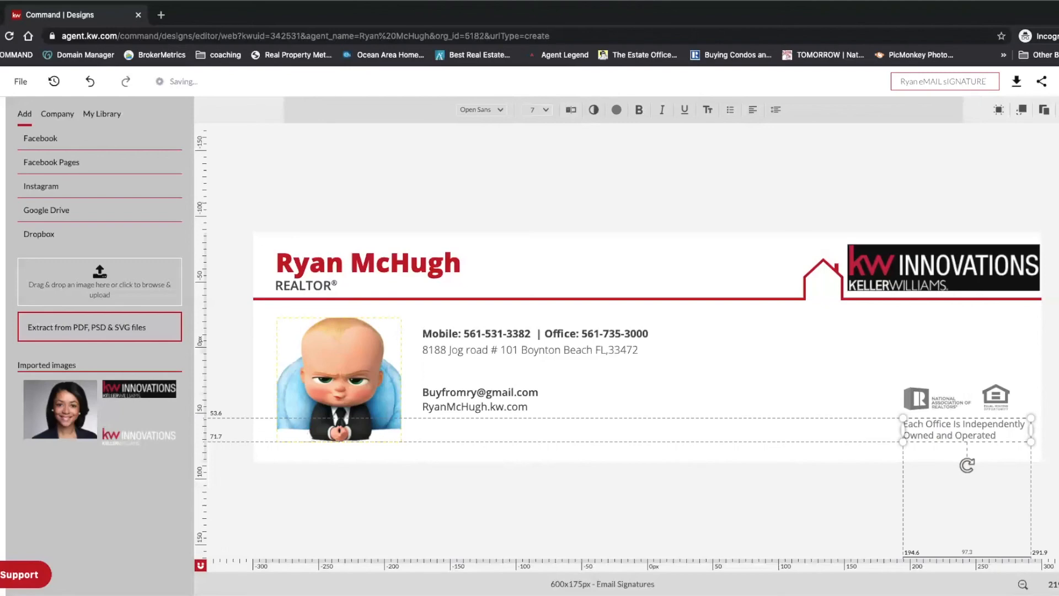
key(Return)
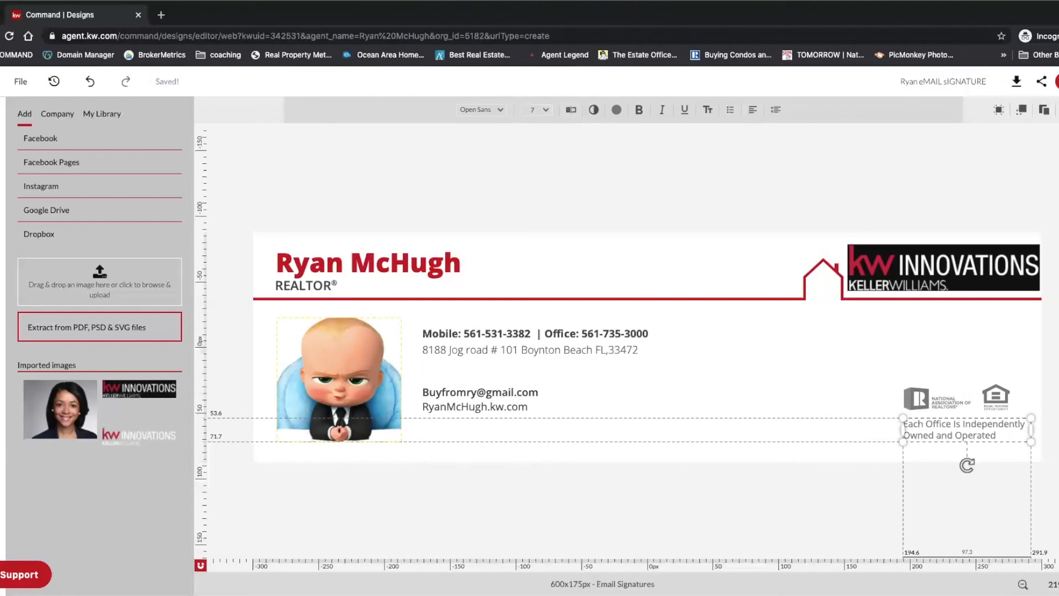
Step: Export the email signature as a high-quality JPEG file of about 35.8 KB
click(1014, 87)
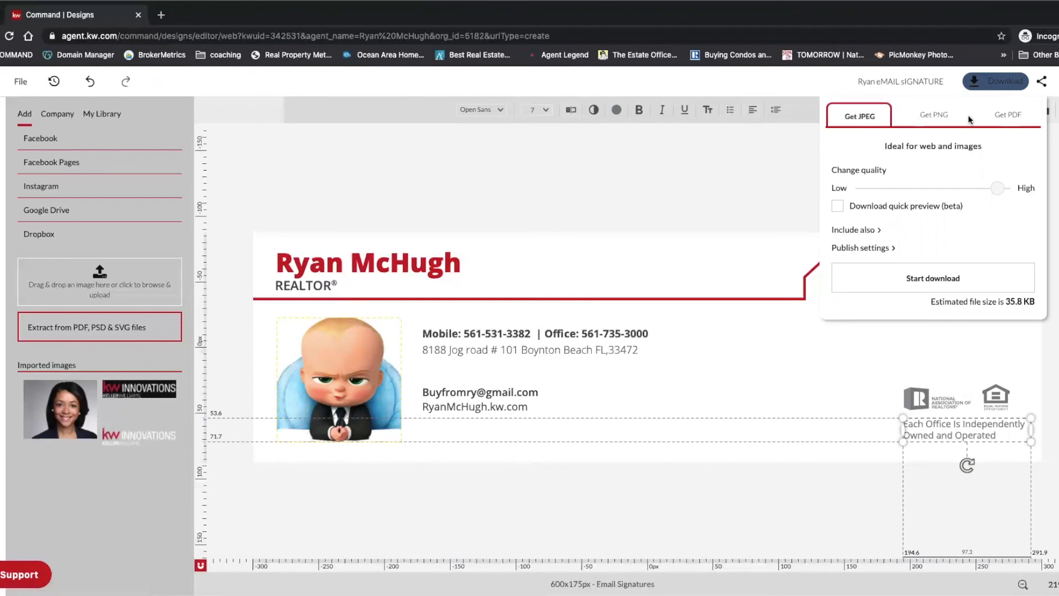
click(919, 281)
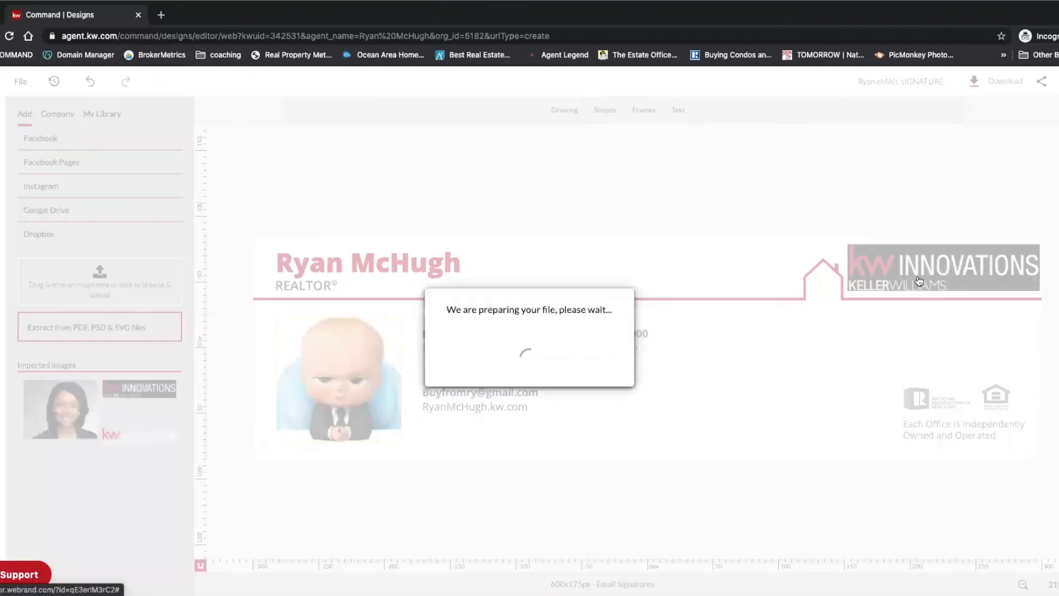